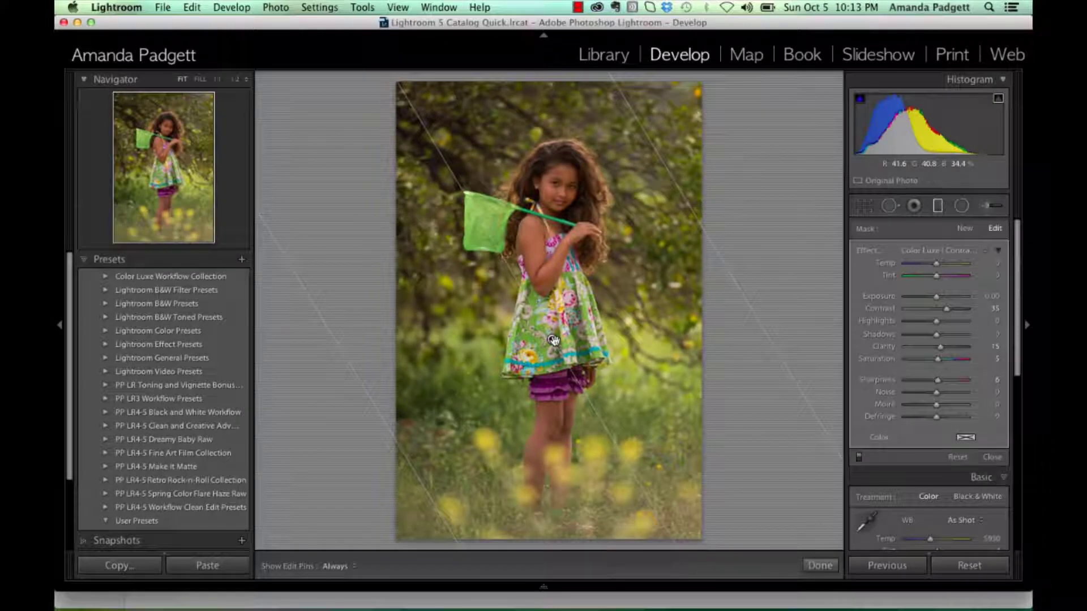
# Delete the existing Contrast Bump gradient from the photo and close the Graduated Filter
pyautogui.press('Delete')
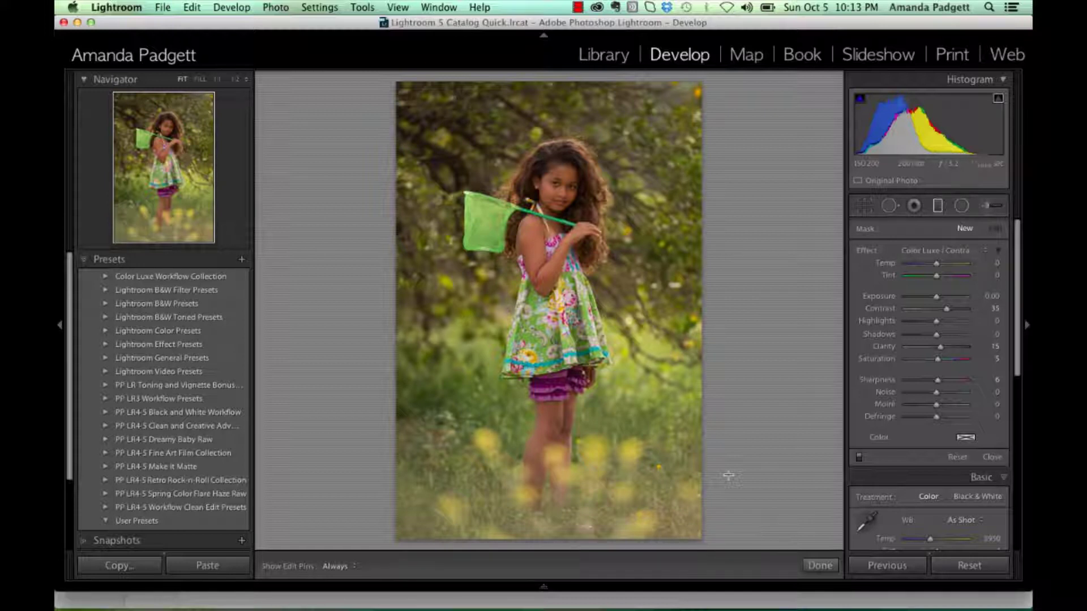
pyautogui.click(825, 566)
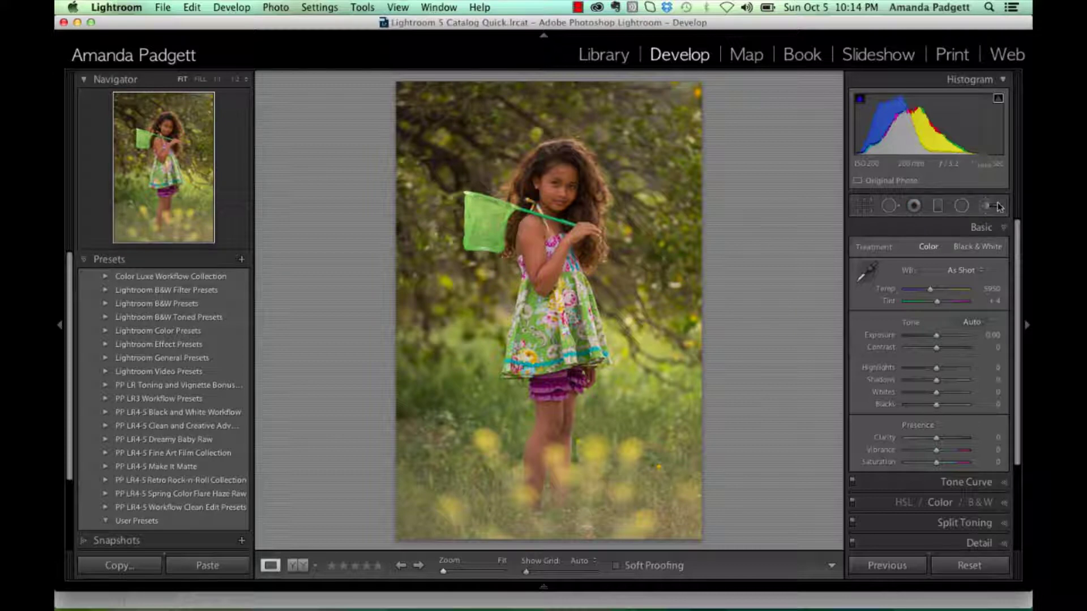
# Open the Graduated Filter and choose the Color Luxe | Color Pop effect for a new gradient
pyautogui.click(937, 206)
pyautogui.click(929, 250)
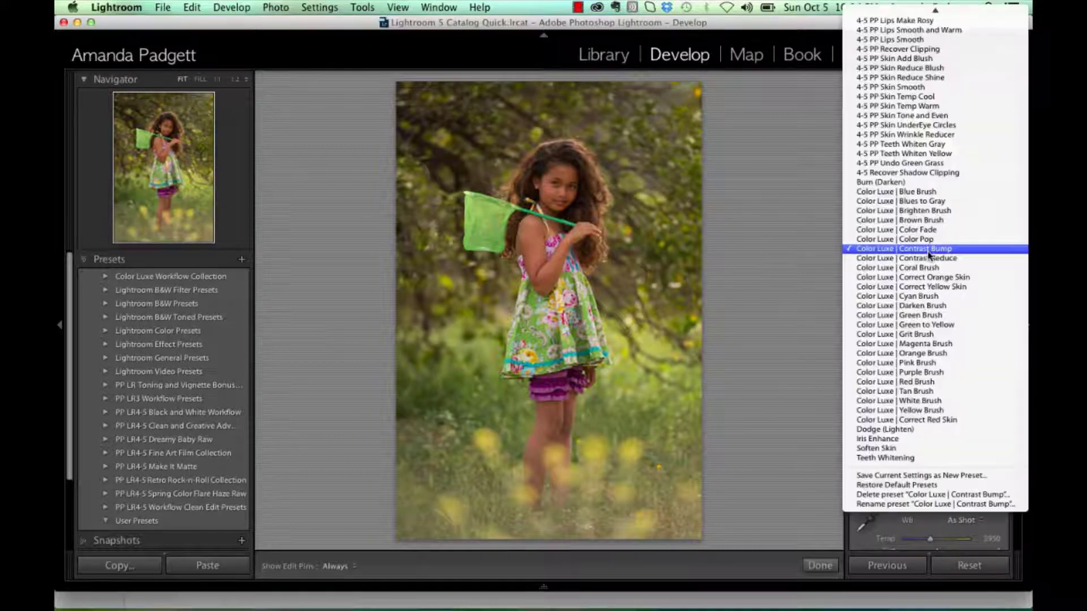
pyautogui.scroll(10, 929, 255)
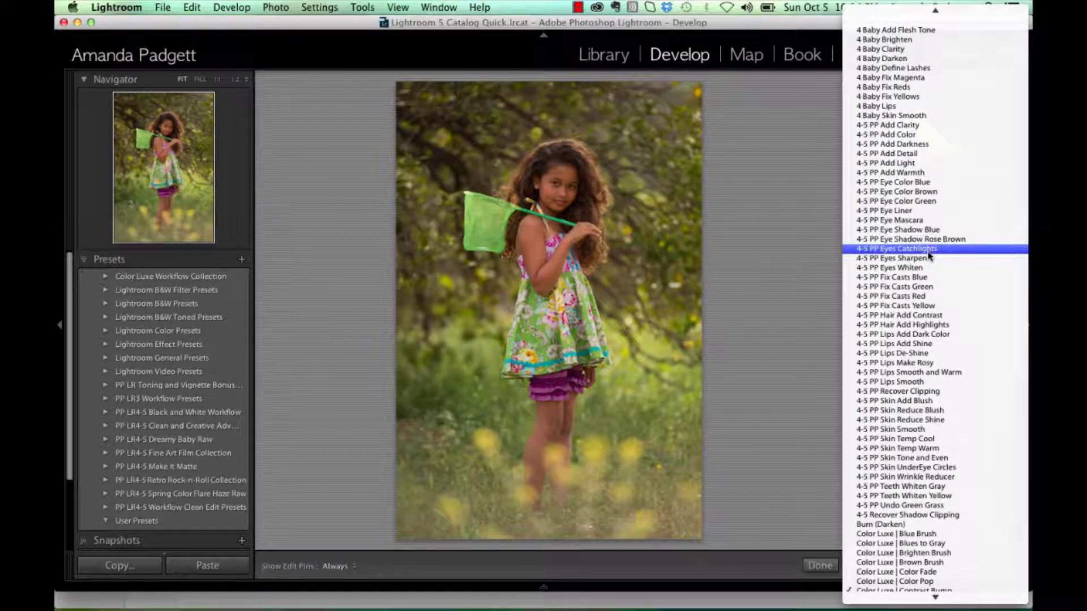
pyautogui.scroll(5, 929, 254)
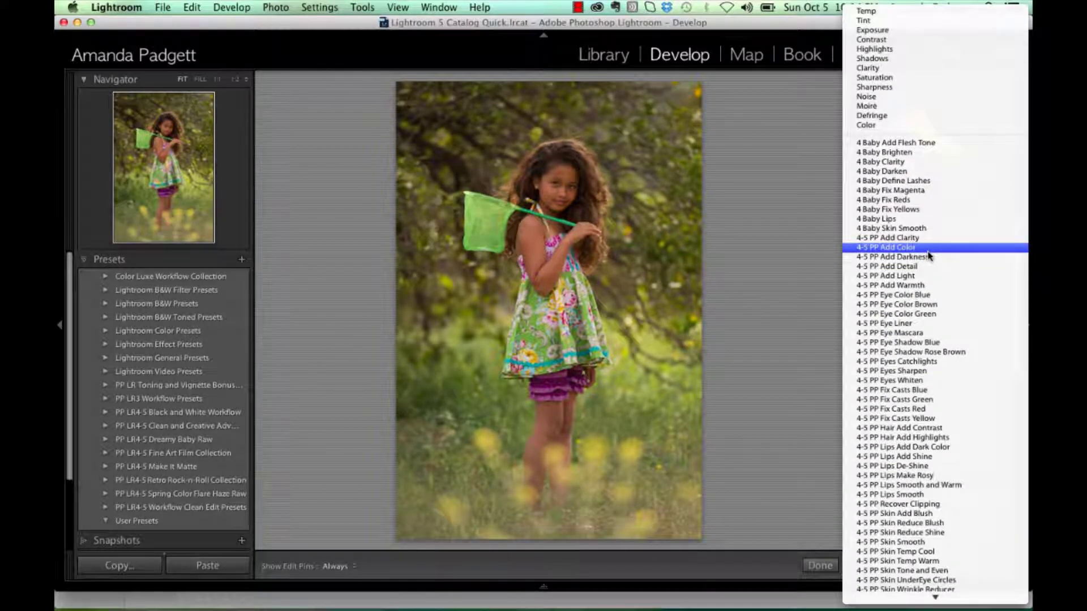
pyautogui.scroll(-10, 929, 254)
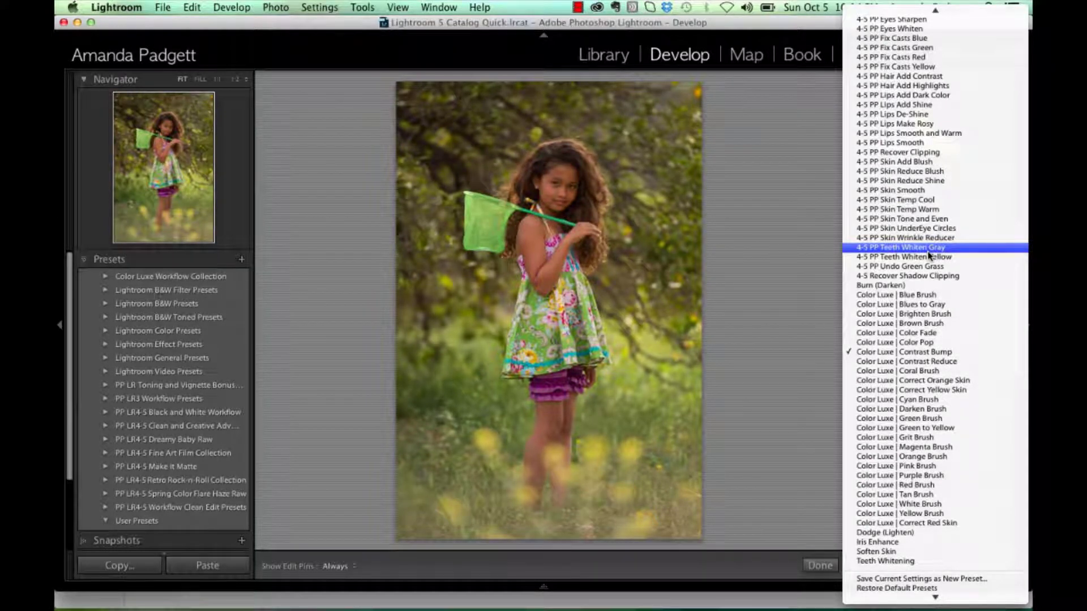
pyautogui.scroll(10, 929, 255)
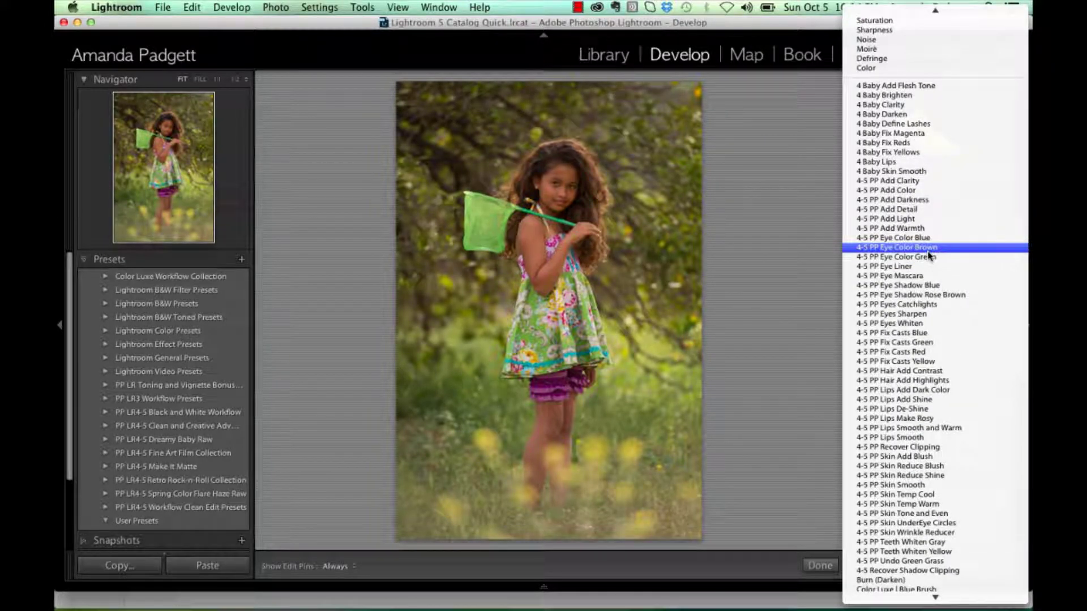
pyautogui.scroll(-10, 929, 255)
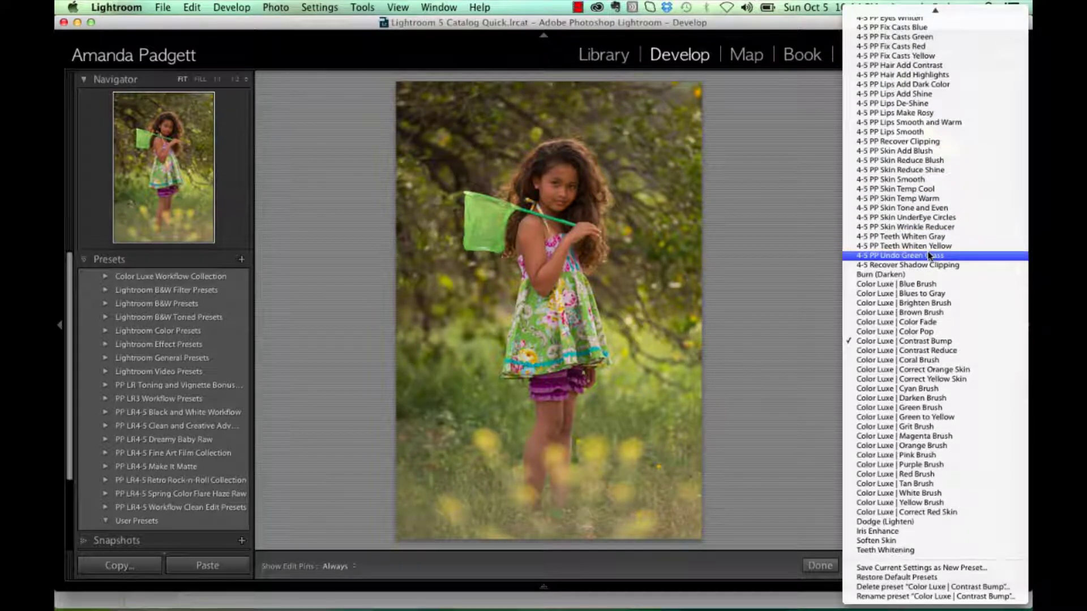
pyautogui.click(931, 333)
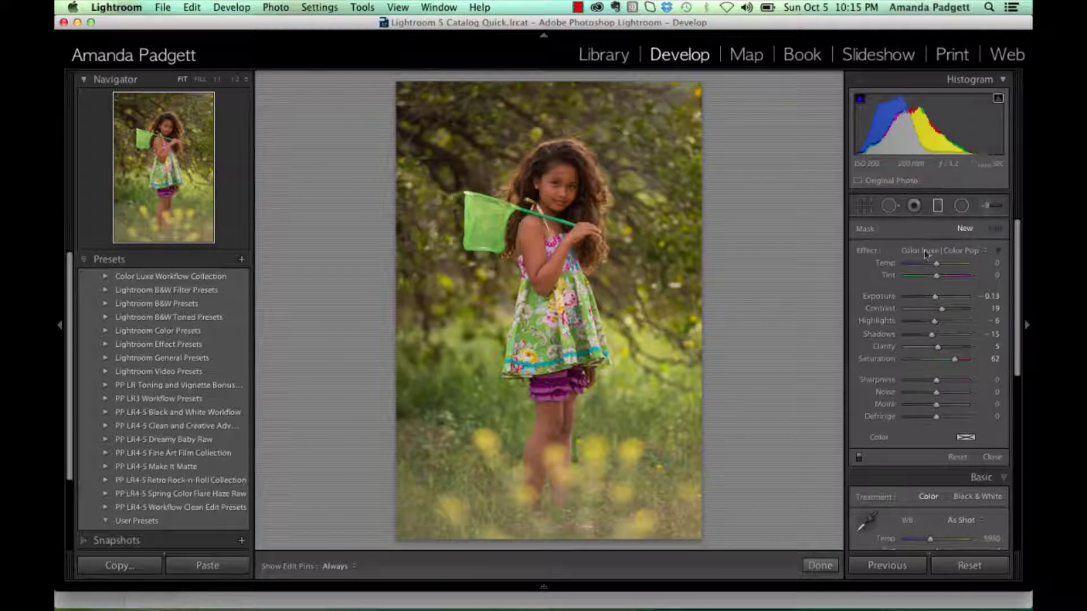
pyautogui.click(928, 250)
pyautogui.scroll(10, 935, 86)
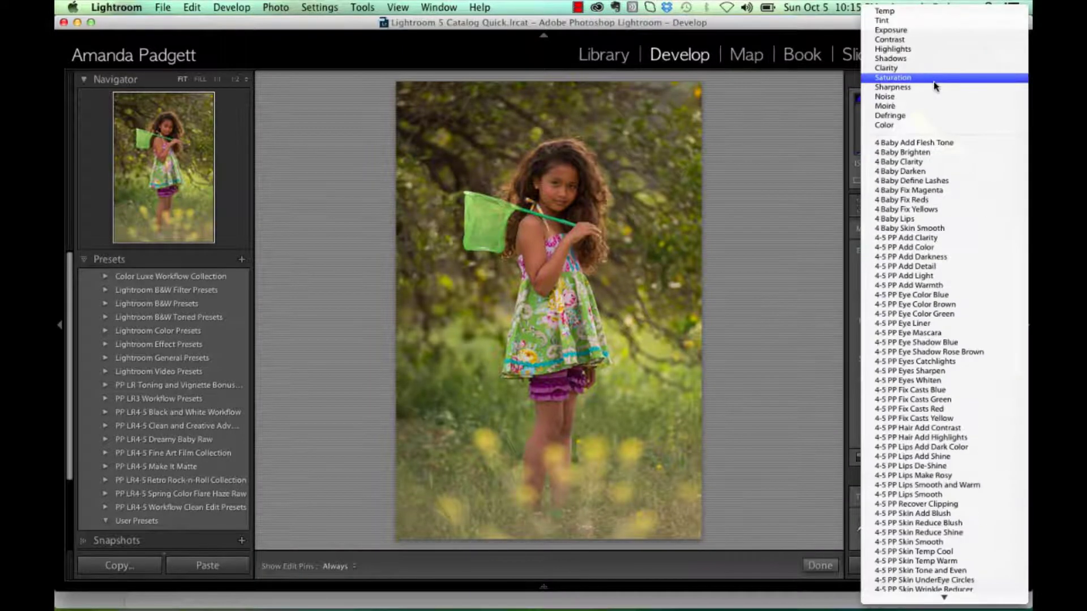
pyautogui.click(927, 55)
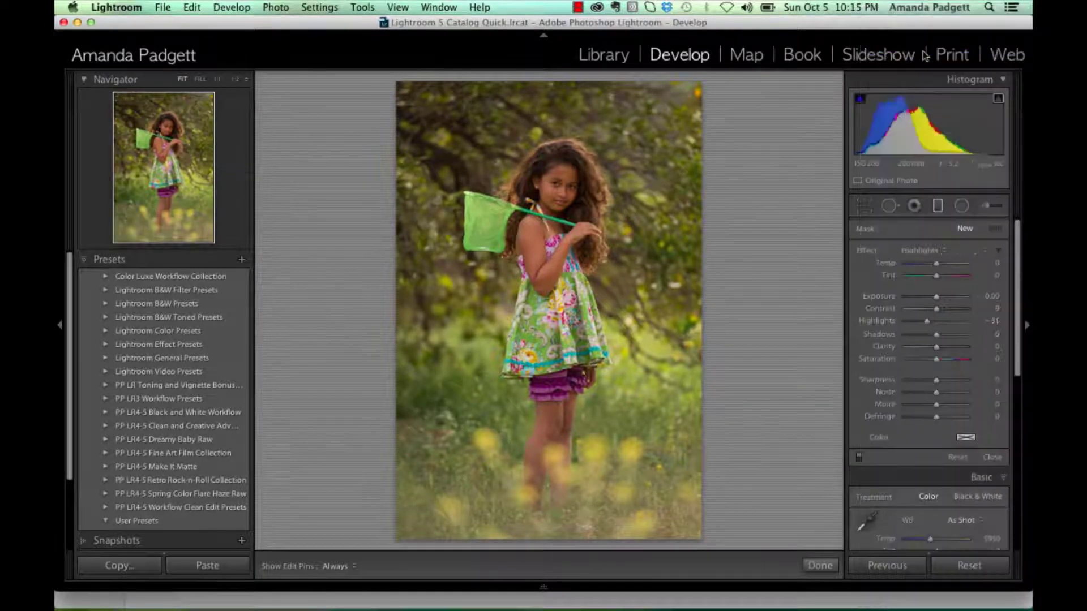
pyautogui.click(918, 253)
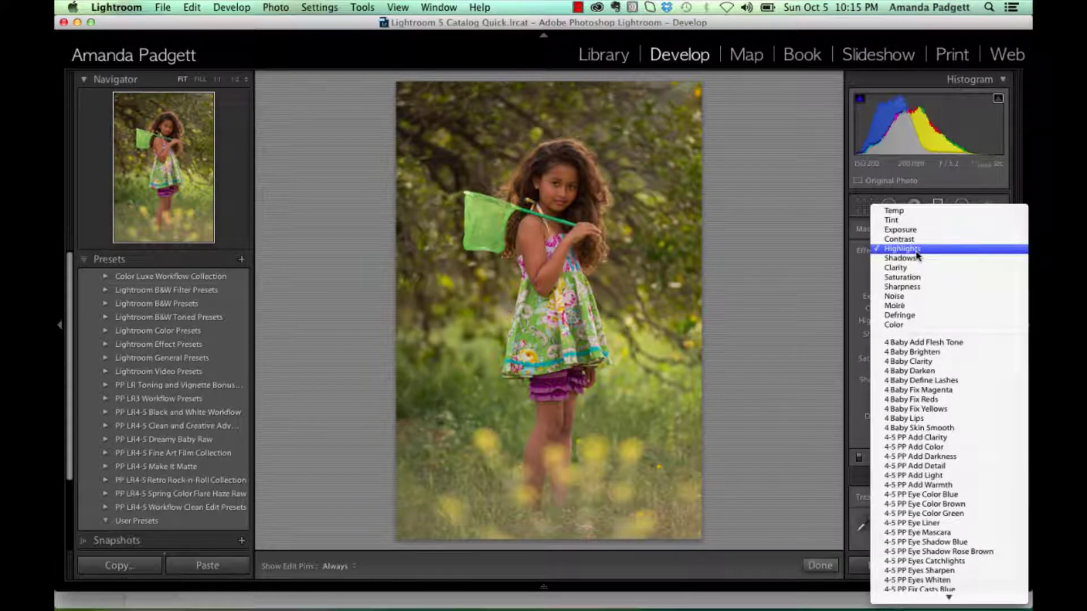
pyautogui.click(918, 253)
pyautogui.click(919, 253)
pyautogui.scroll(-10, 918, 255)
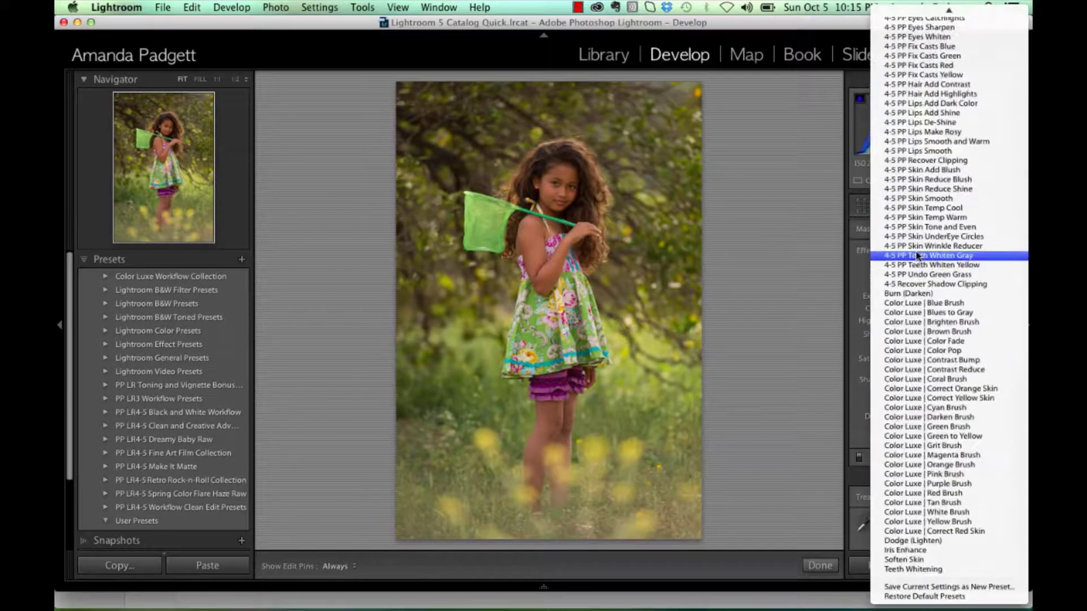
pyautogui.click(921, 351)
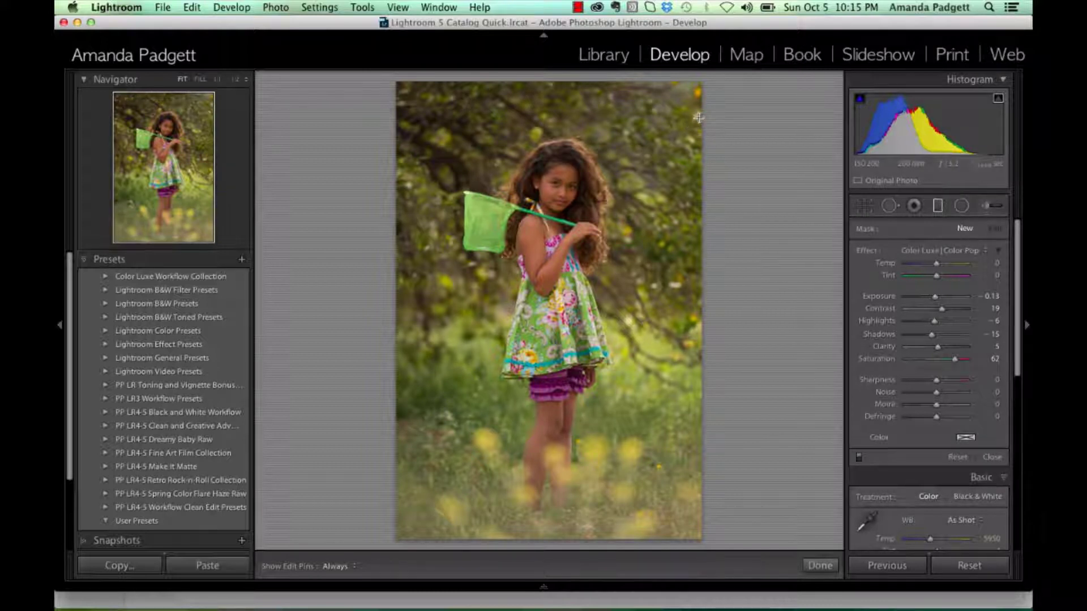
# Draw four Color Pop gradients inward from the photo's corners, moving the lower-left one in to the edge of the dress
pyautogui.moveTo(698, 118); pyautogui.dragTo(524, 212)
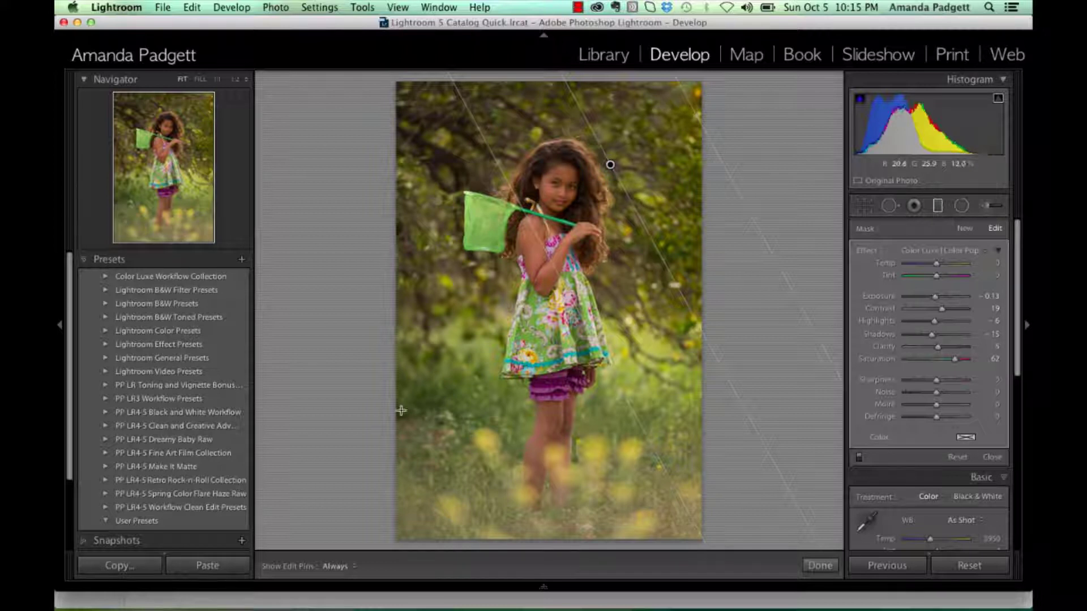
pyautogui.moveTo(392, 441); pyautogui.dragTo(503, 358)
pyautogui.moveTo(446, 402); pyautogui.dragTo(498, 371)
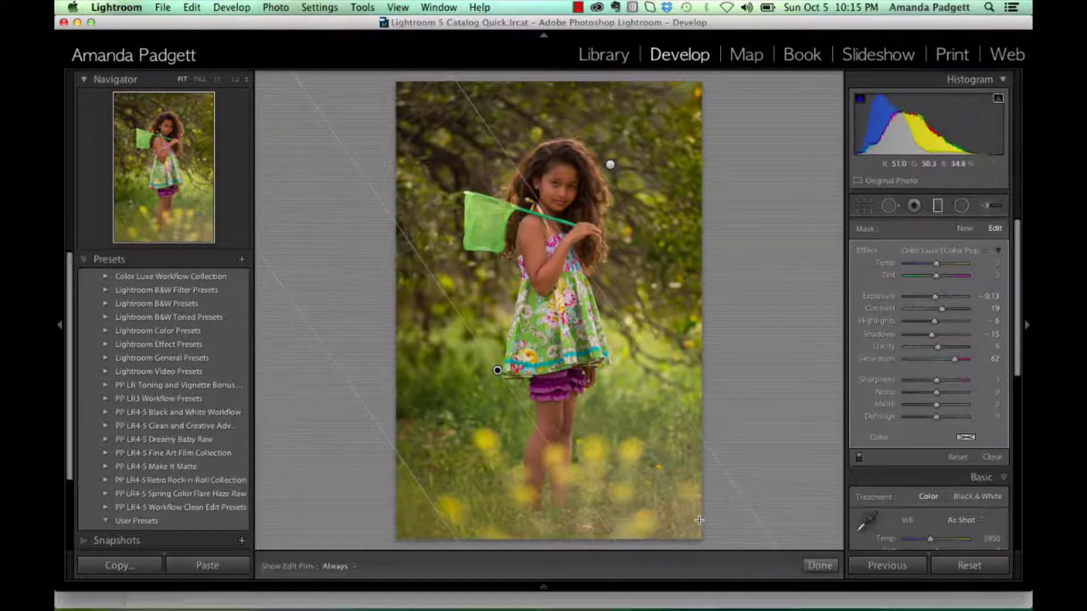
pyautogui.moveTo(700, 522); pyautogui.dragTo(583, 374)
pyautogui.moveTo(403, 91); pyautogui.dragTo(525, 199)
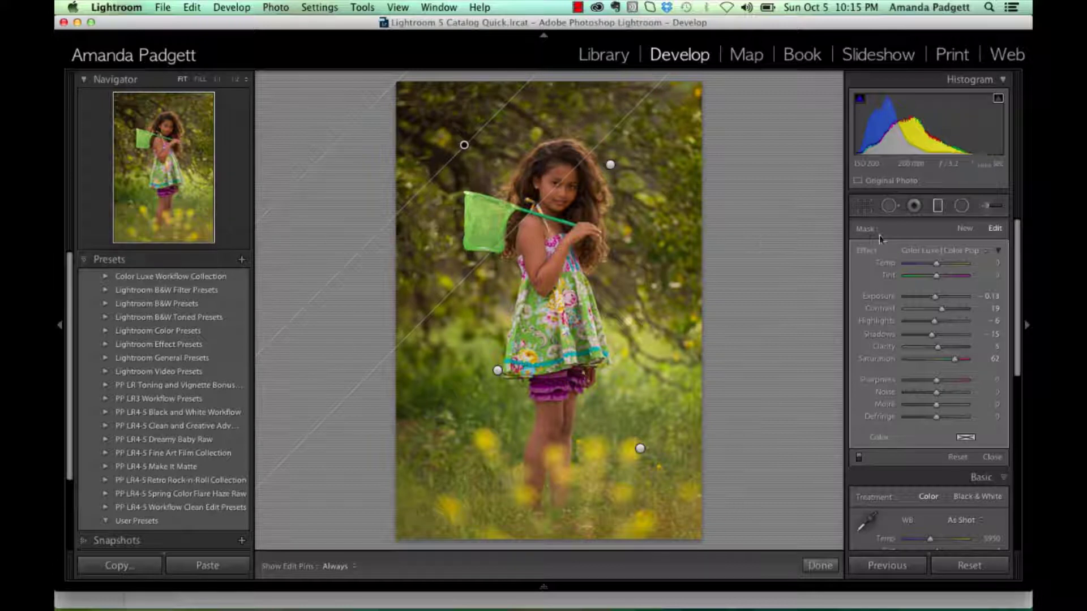
# Add a Color Luxe | Brighten Brush gradient from the photo's upper-right corner across the girl and strengthen it to exposure 0.50
pyautogui.click(958, 228)
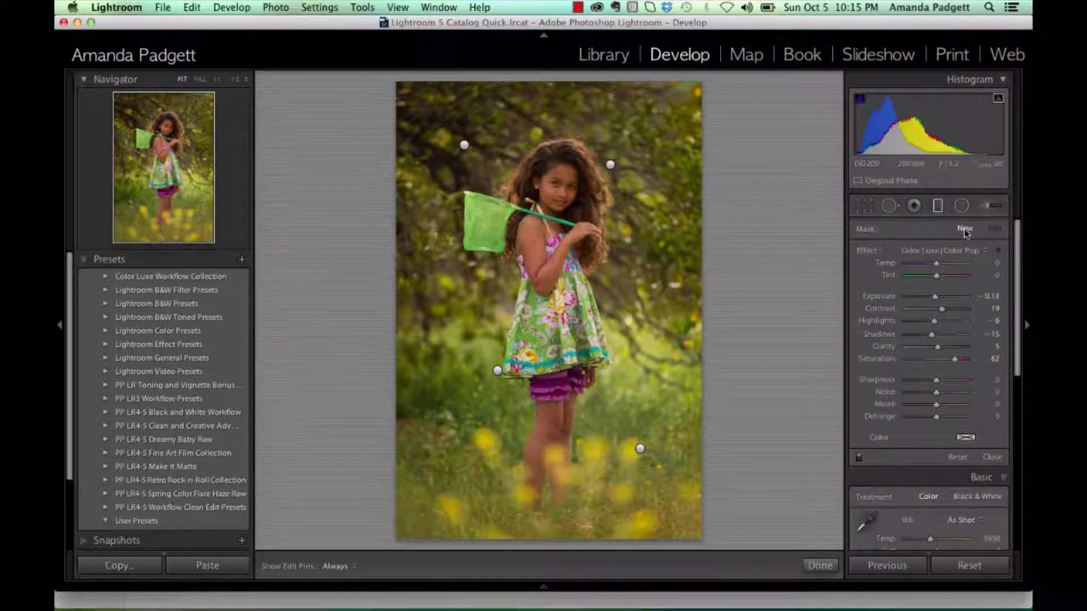
pyautogui.click(956, 249)
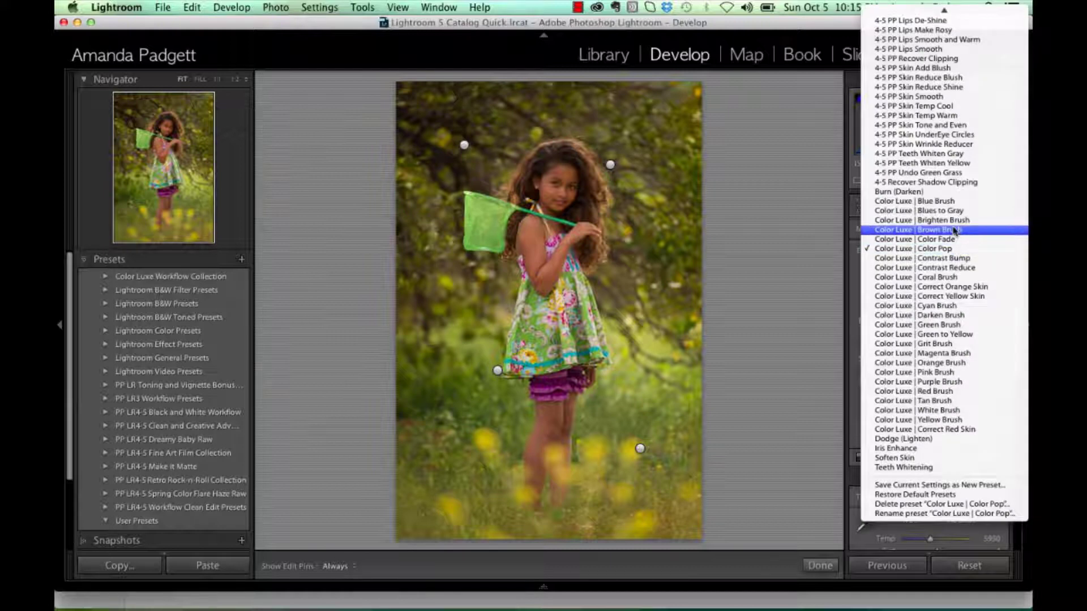
pyautogui.click(948, 224)
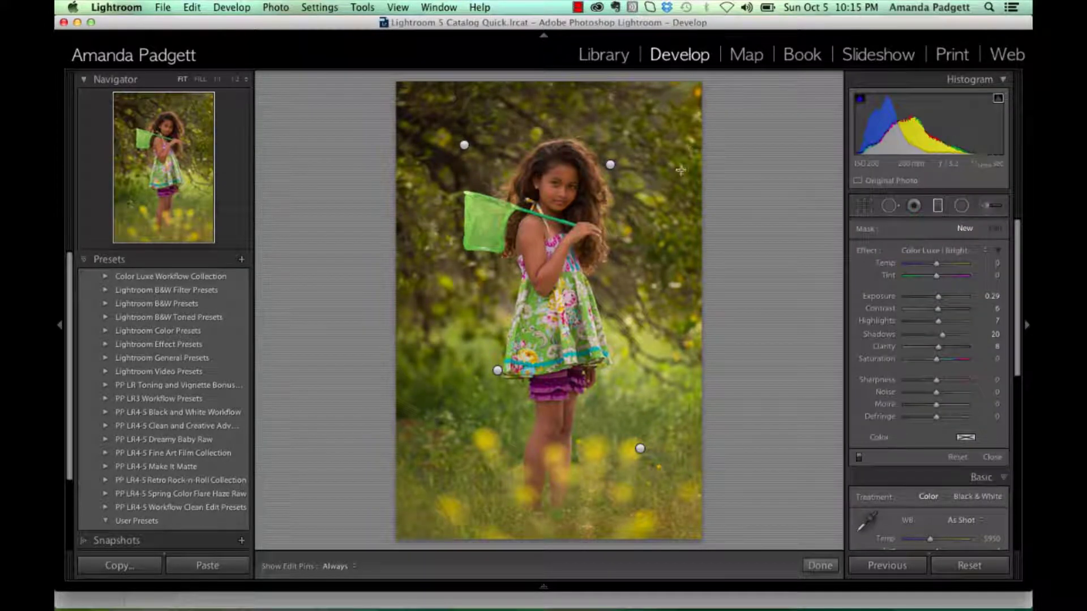
pyautogui.moveTo(700, 114); pyautogui.dragTo(448, 218)
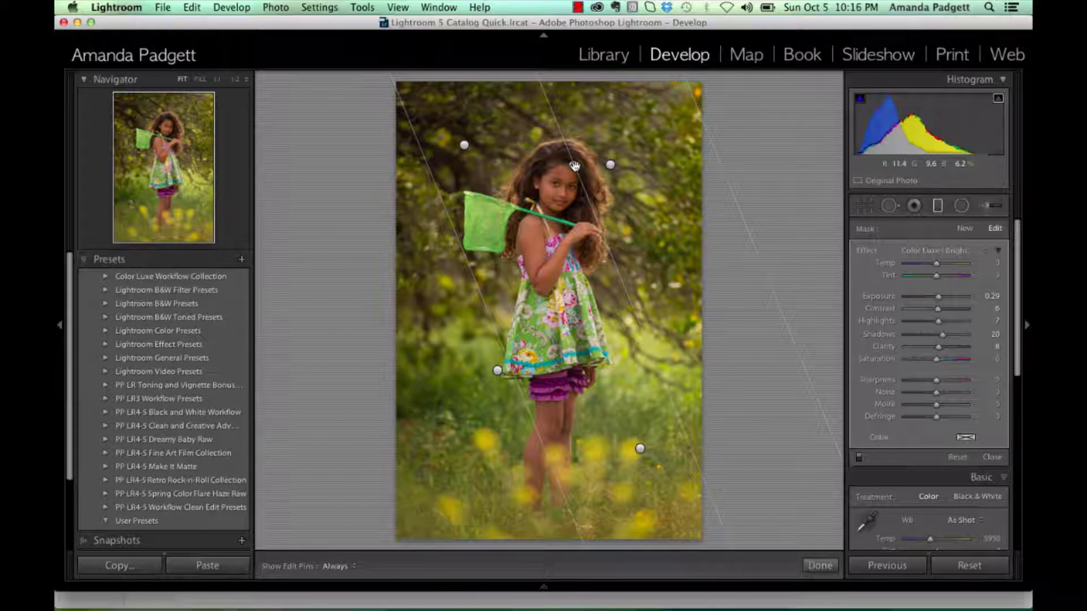
pyautogui.moveTo(574, 166); pyautogui.dragTo(575, 165)
pyautogui.moveTo(575, 166); pyautogui.dragTo(577, 166)
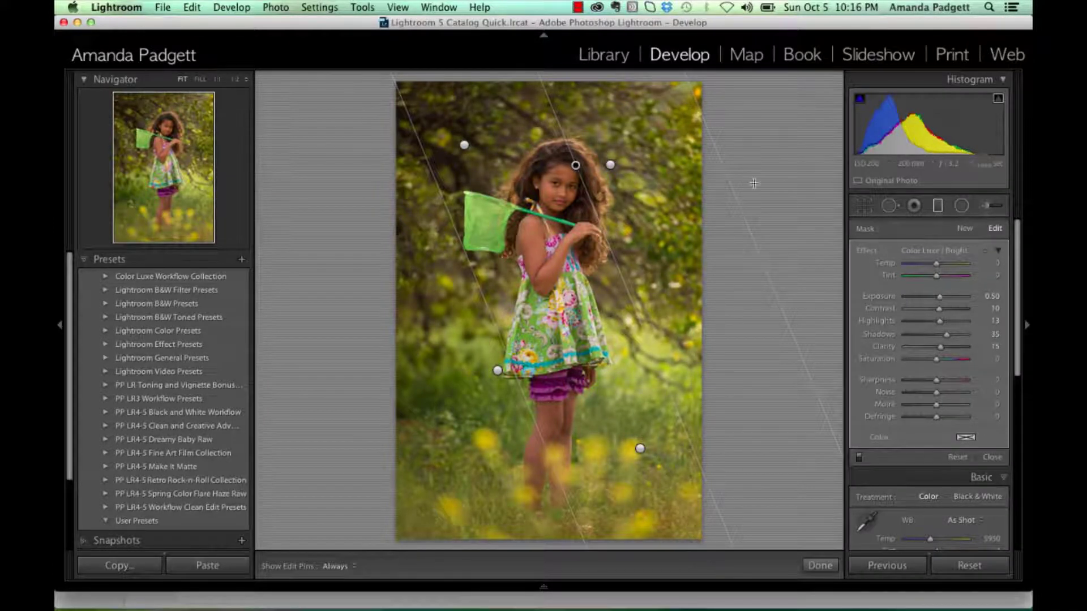
# Stack a second Brighten Brush gradient from the photo's upper-right corner and compare the image with the graduated filters off and on
pyautogui.click(964, 229)
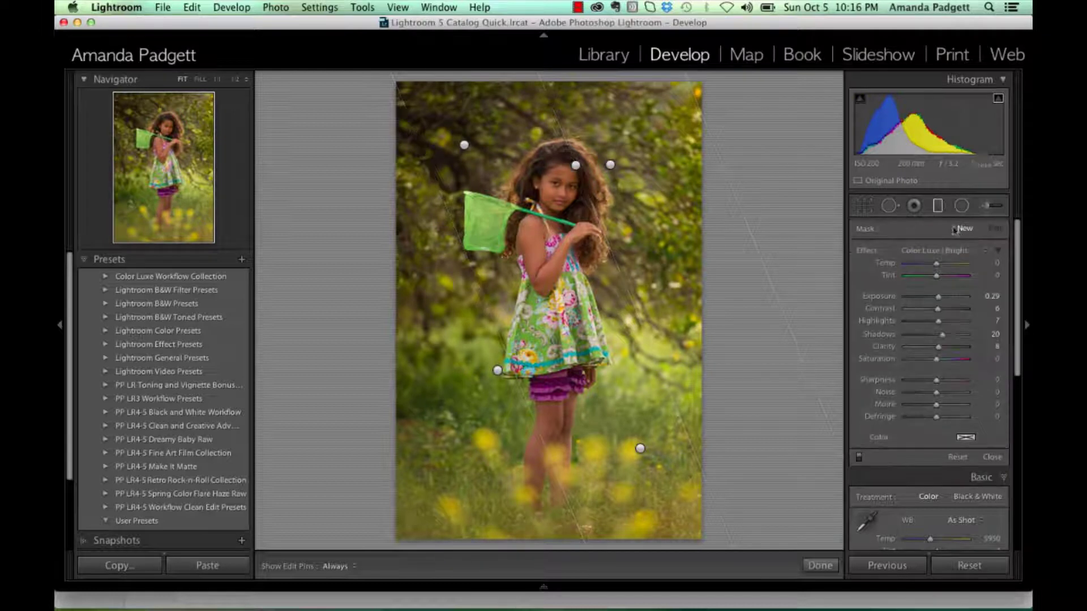
pyautogui.moveTo(682, 106); pyautogui.dragTo(476, 202)
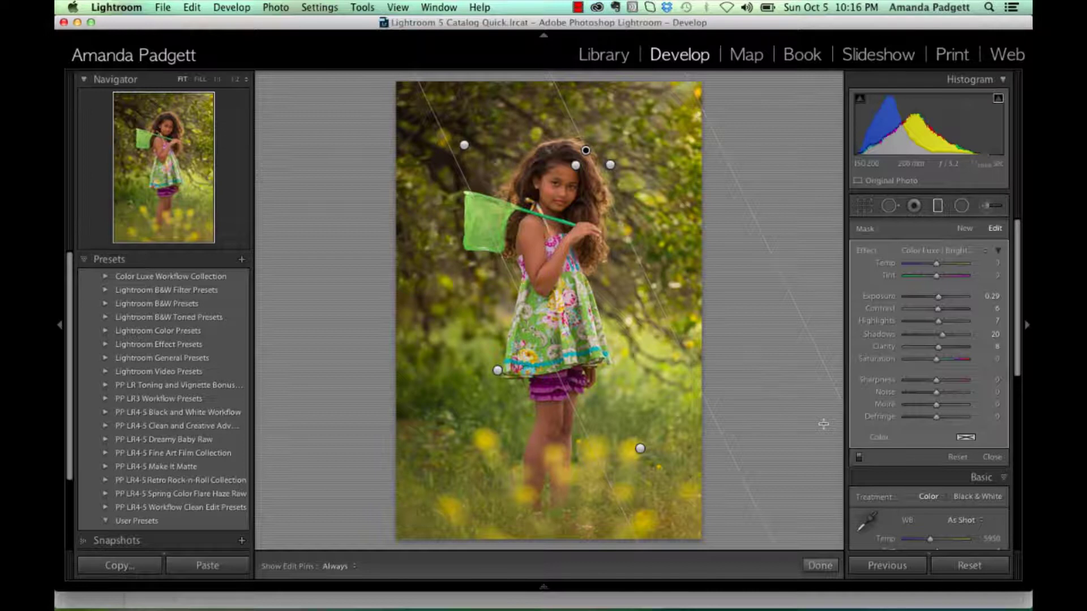
pyautogui.click(859, 458)
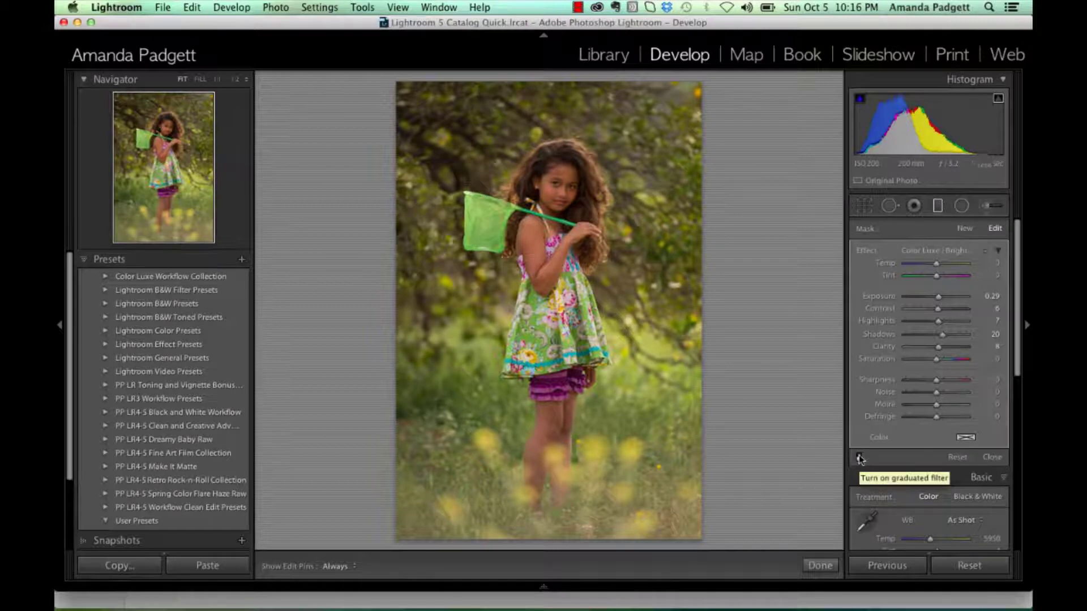
pyautogui.click(859, 458)
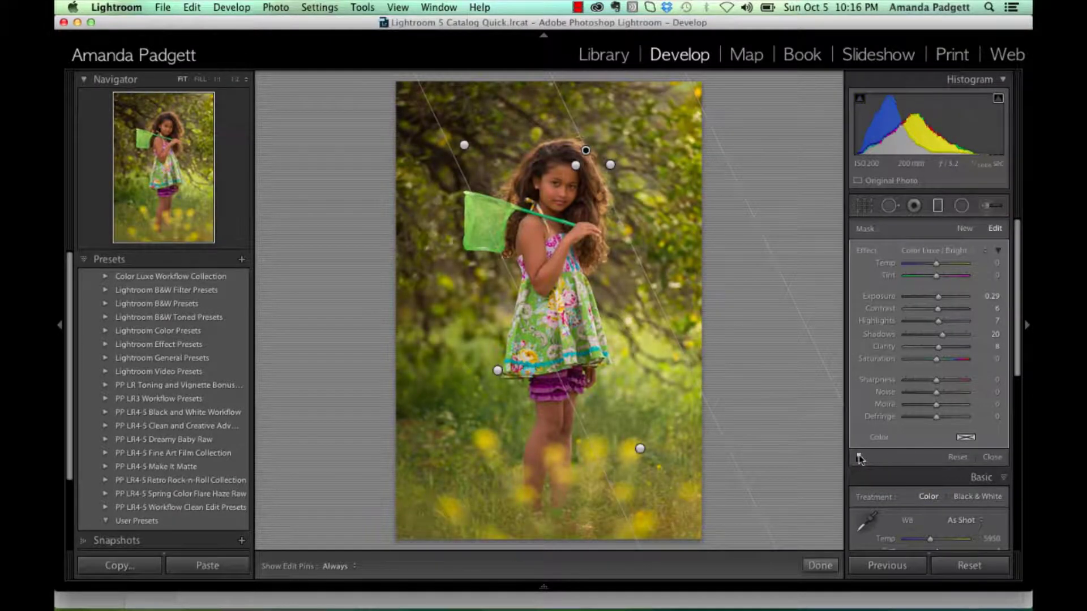
# Set the edit pins to show automatically, only while the pointer is over the image area
pyautogui.click(339, 567)
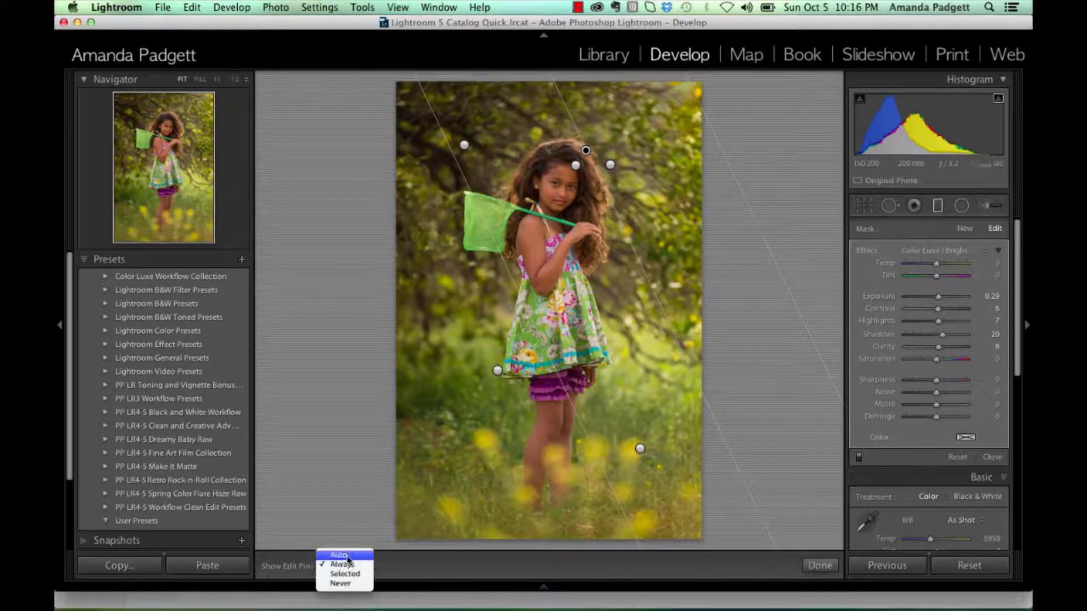
pyautogui.click(346, 555)
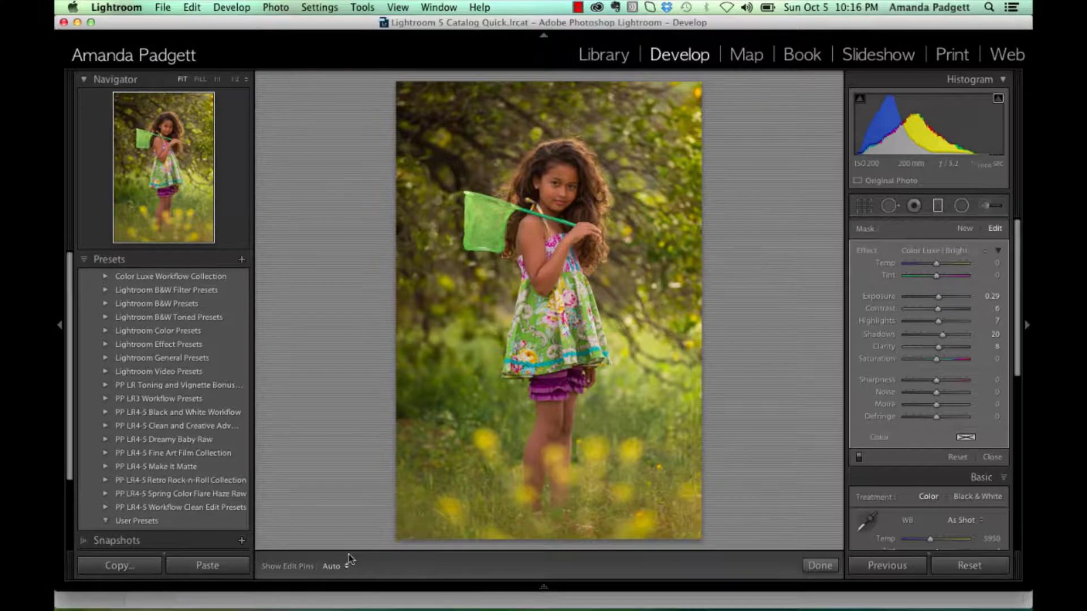
pyautogui.moveTo(818, 404)
pyautogui.moveTo(804, 450)
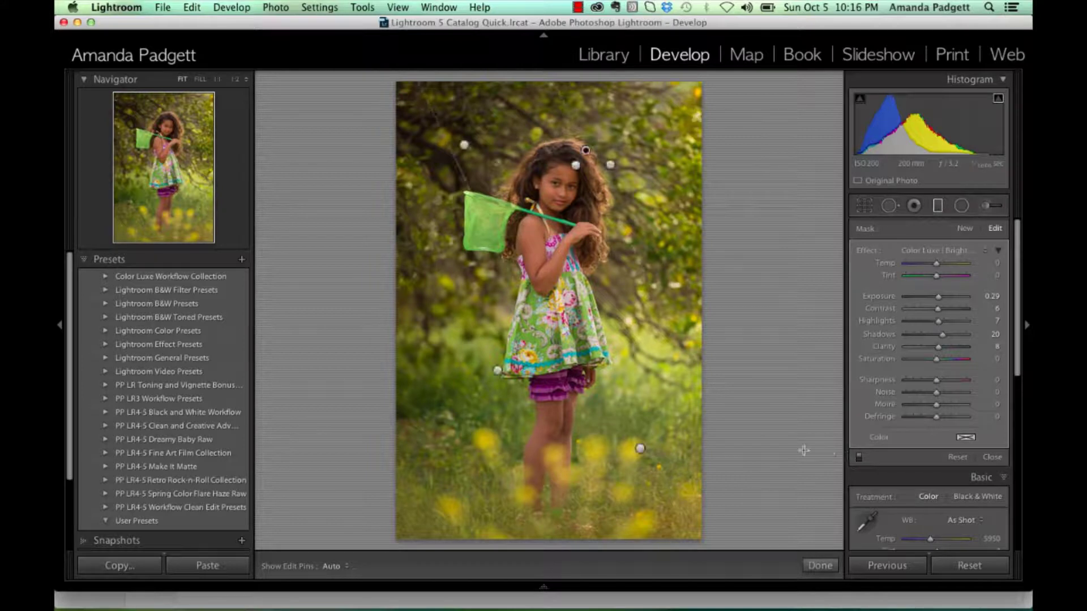
# Compare the photo with and without all graduated filters, leaving the filters on
pyautogui.click(859, 457)
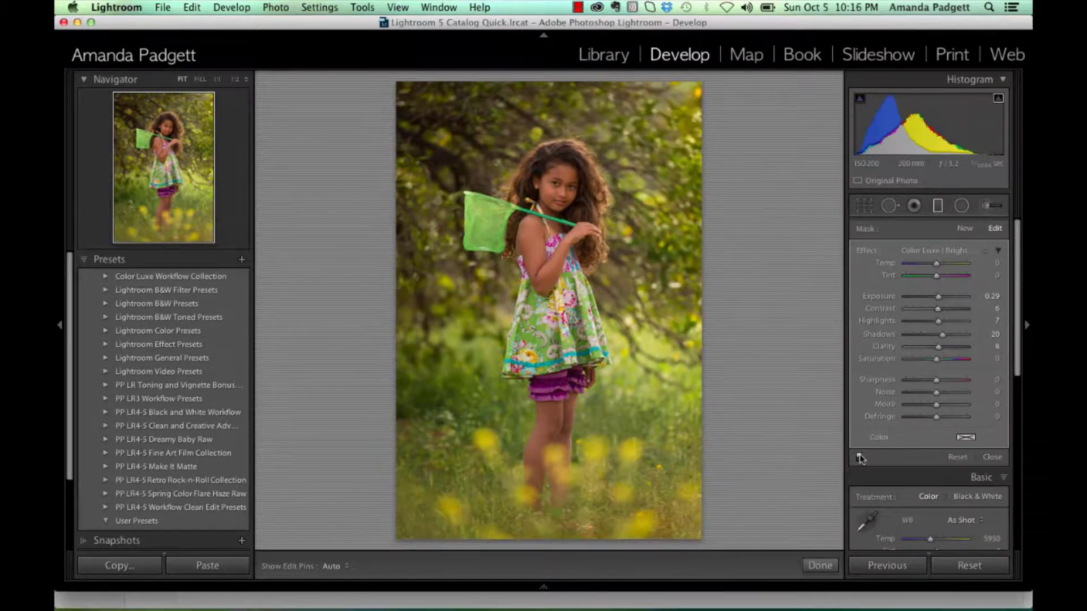
pyautogui.click(860, 460)
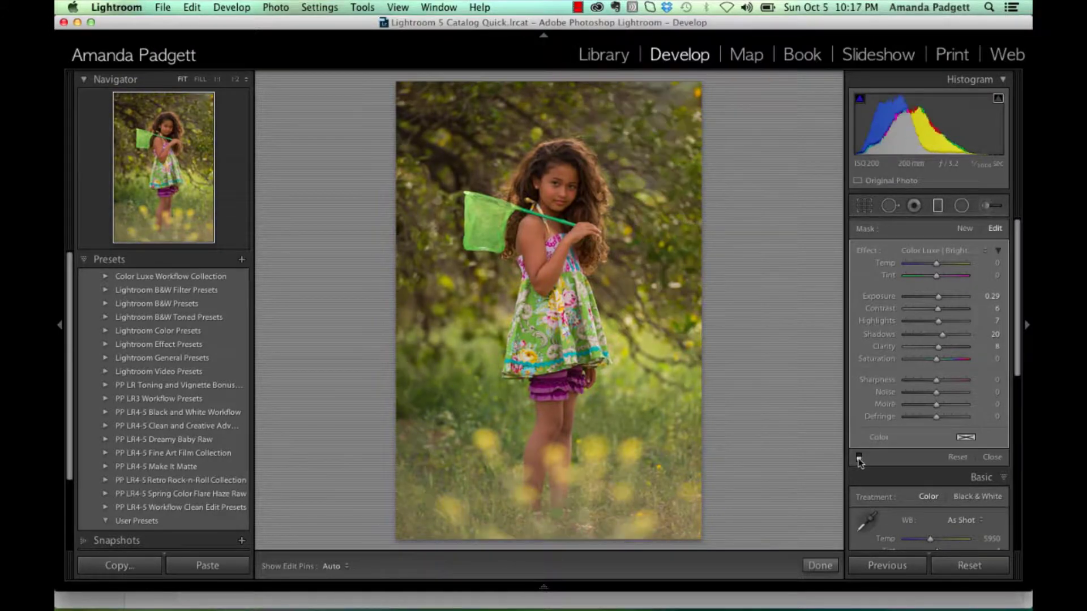
pyautogui.click(858, 459)
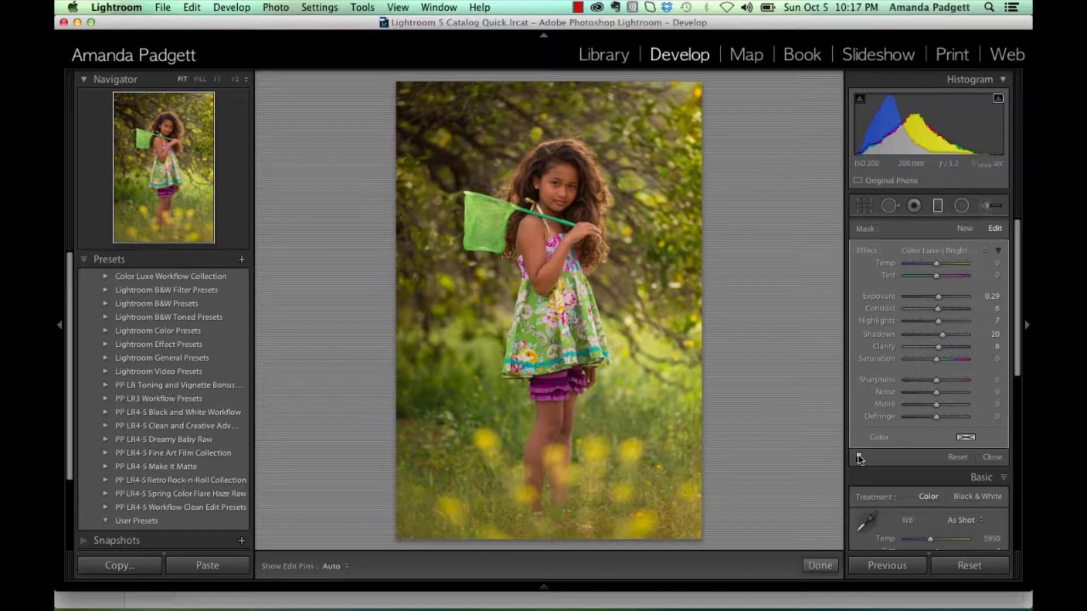
# Select the upper-right Color Pop gradient to review its settings, and finish graduated filter editing
pyautogui.click(611, 166)
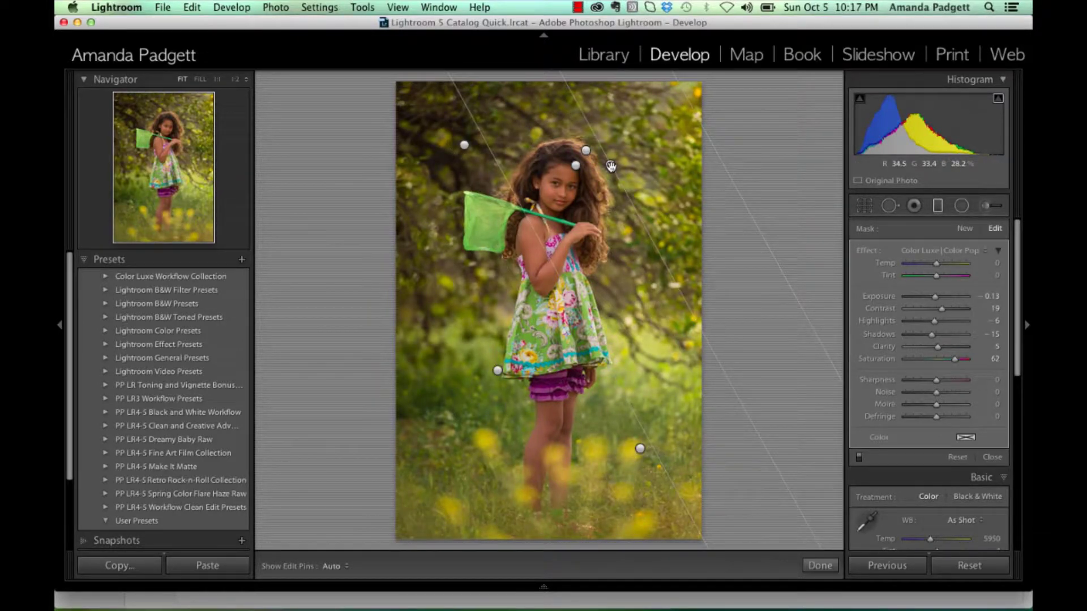
pyautogui.click(820, 566)
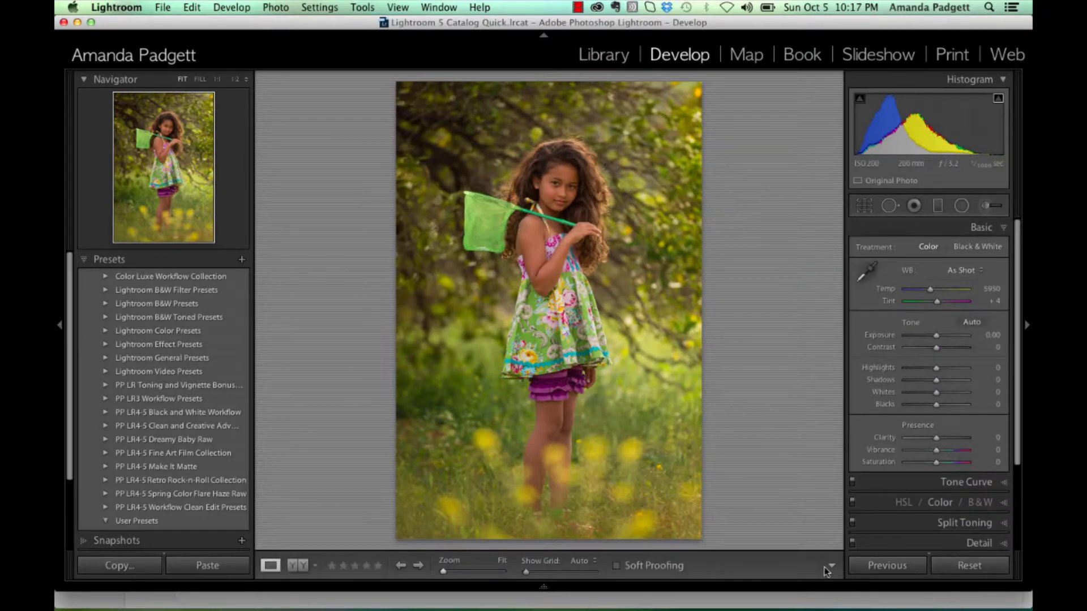